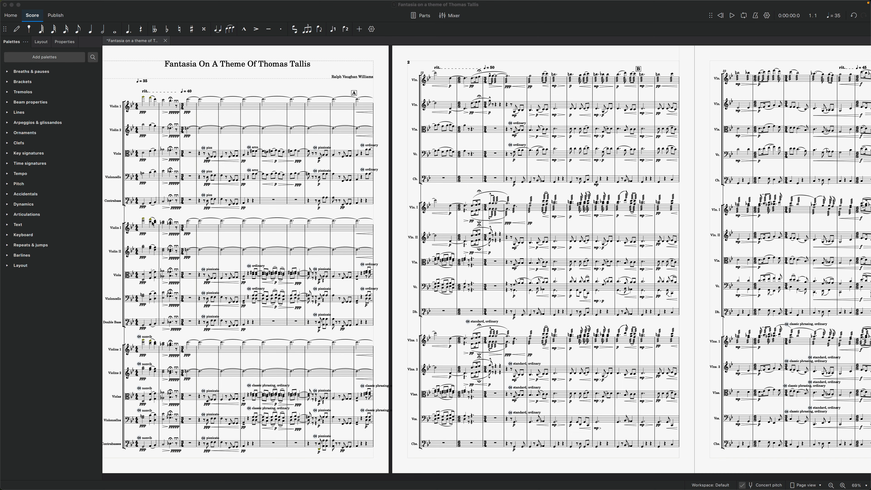
Show the mixer and play the full score of Fantasia On A Theme Of Thomas Tallis from the beginning.
{"action": "left_click", "coordinate": [153, 224]}
{"action": "key", "text": "F10"}
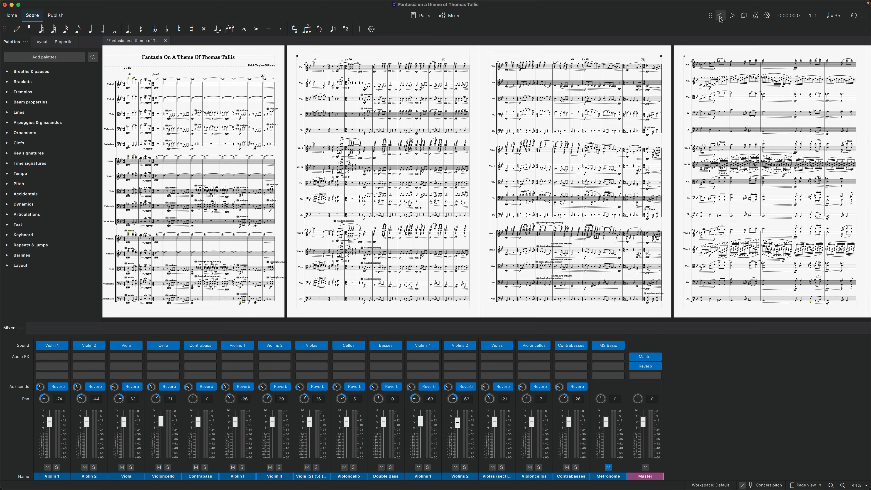
{"action": "left_click", "coordinate": [731, 16]}
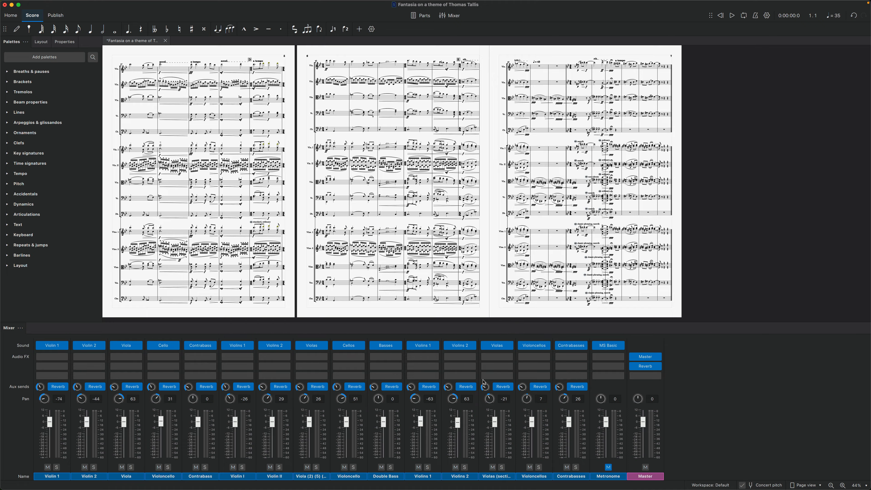
Inspect the Master and Reverb effect settings on the mixer's master channel, and close their windows.
{"action": "left_click", "coordinate": [647, 359]}
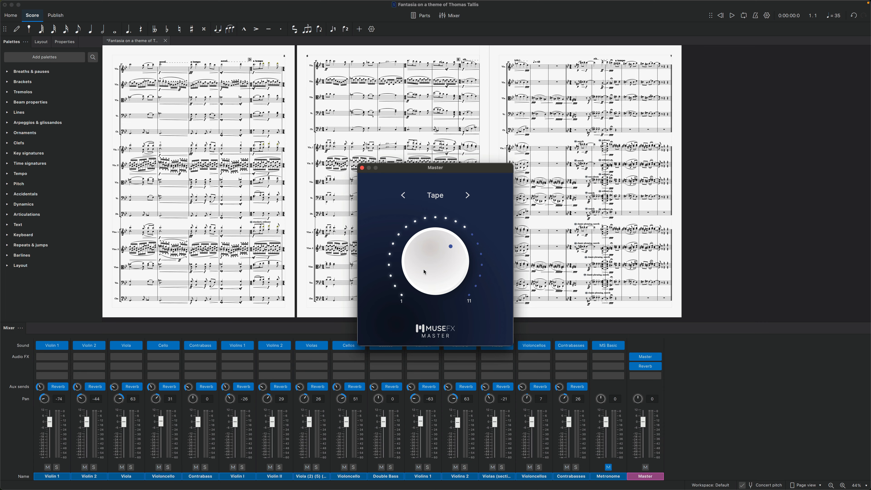
{"action": "left_click", "coordinate": [645, 367]}
{"action": "left_click", "coordinate": [644, 366]}
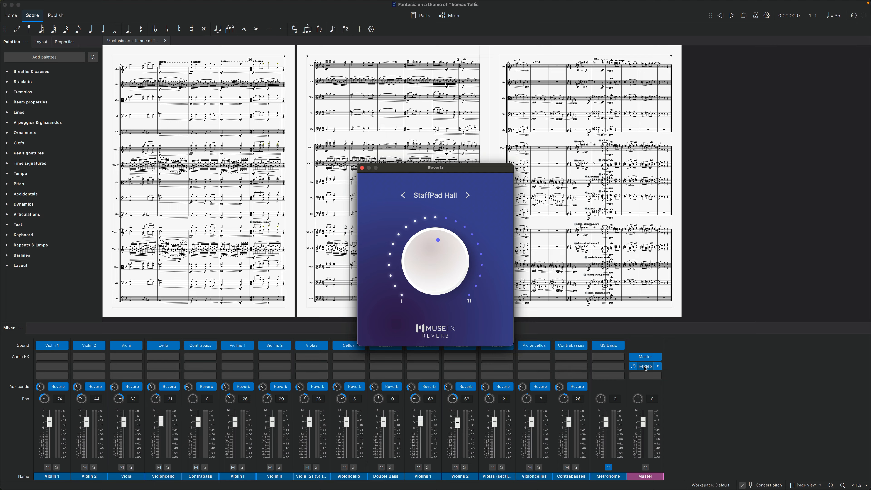
{"action": "left_click", "coordinate": [362, 168]}
{"action": "left_click", "coordinate": [362, 168]}
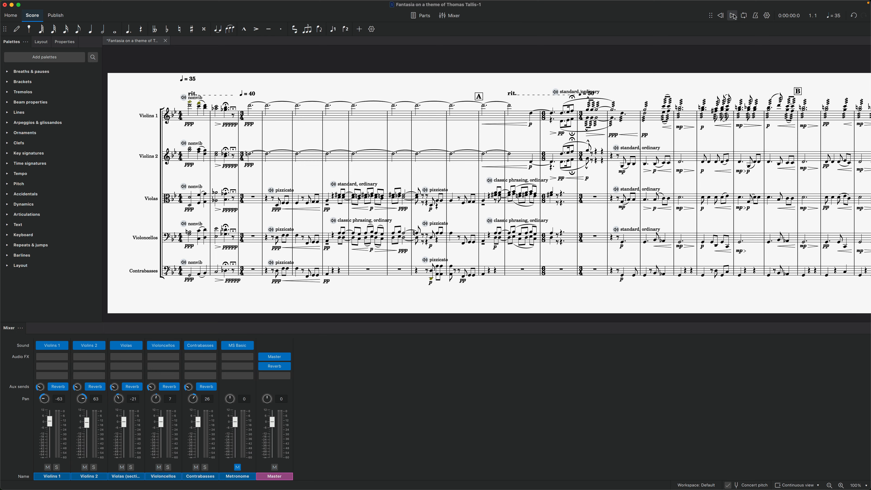
Play the five-part string score from the beginning.
{"action": "left_click", "coordinate": [733, 16]}
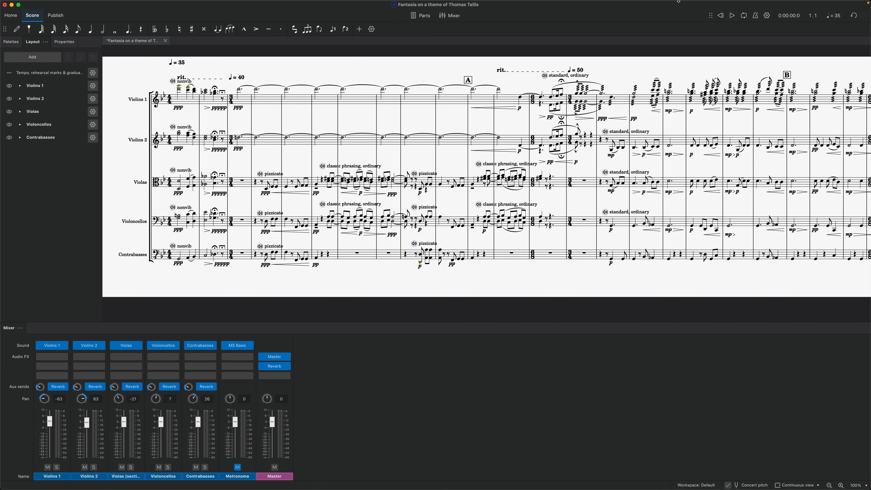
Add a tenuto articulation to the dotted half note in bar 34 of the Violins 1 staff.
{"action": "scroll", "coordinate": [558, 145], "scroll_direction": "right", "scroll_amount": 5}
{"action": "scroll", "coordinate": [558, 145], "scroll_direction": "right", "scroll_amount": 15}
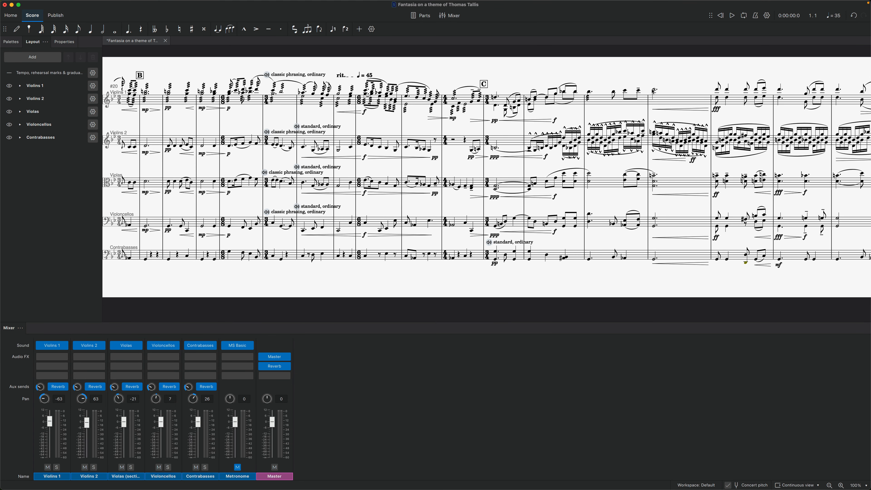
{"action": "left_click", "coordinate": [653, 90]}
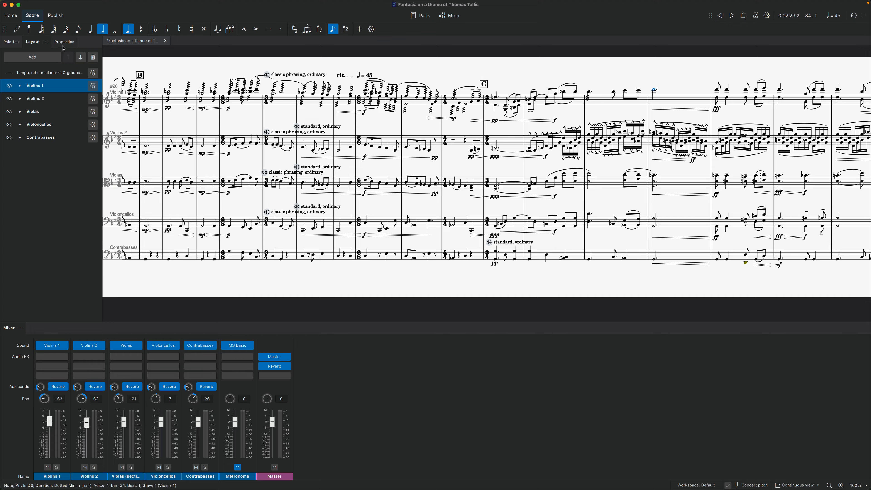
{"action": "left_click", "coordinate": [16, 46]}
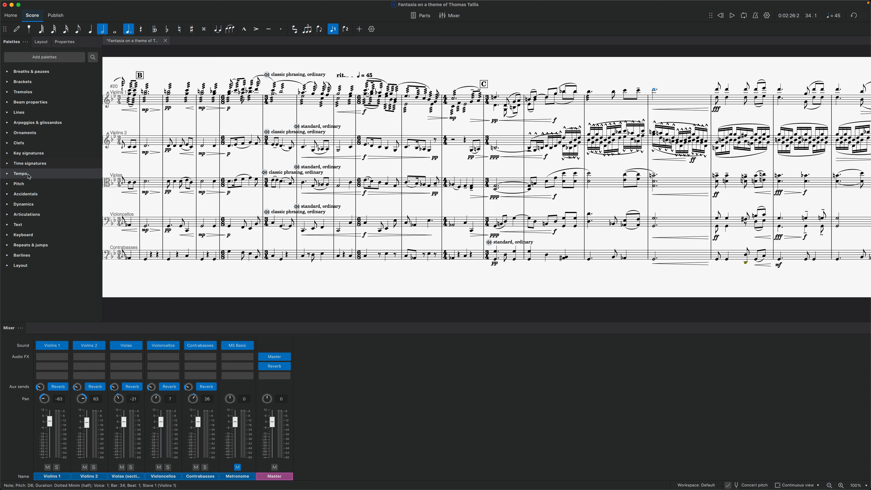
{"action": "left_click", "coordinate": [5, 215]}
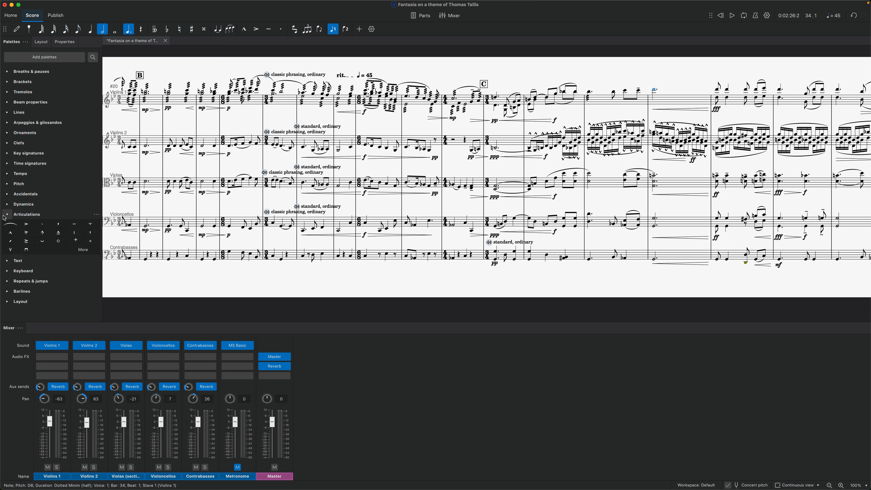
{"action": "left_click", "coordinate": [75, 225]}
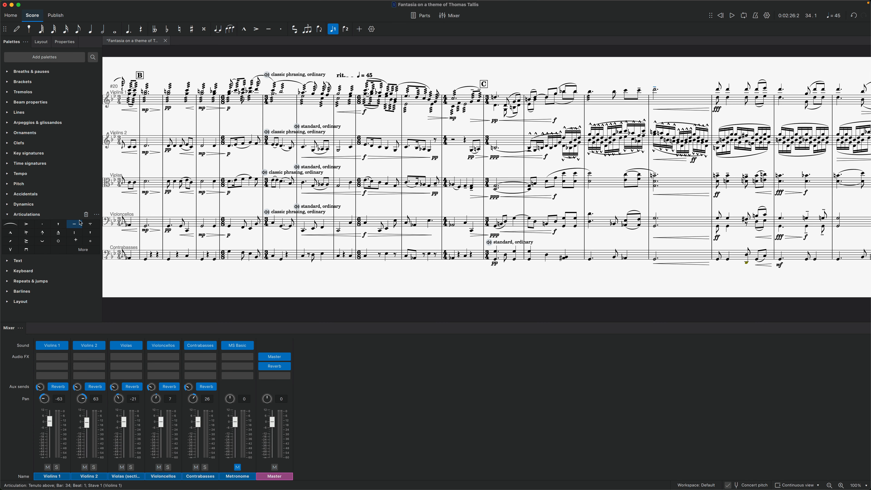
Play the Violins 1 line from bar 33 to hear the articulated note in bar 34.
{"action": "left_click", "coordinate": [617, 103]}
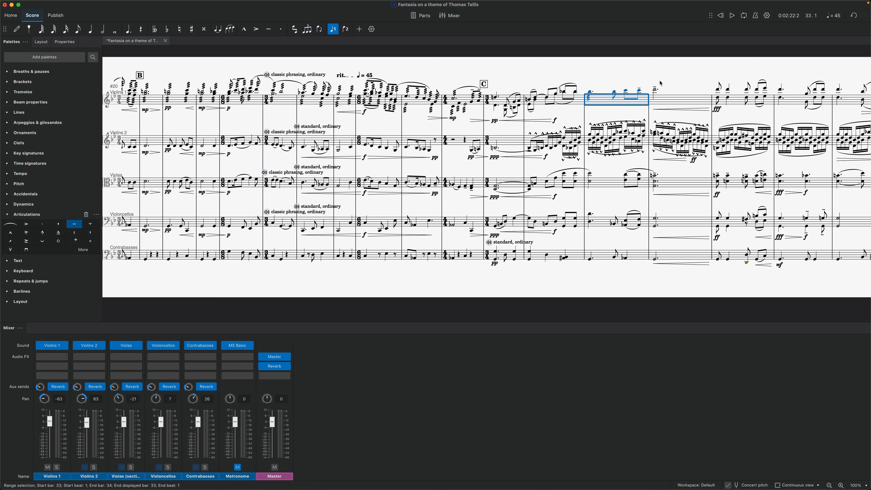
{"action": "key", "text": "space"}
{"action": "key", "text": "space"}
Select the tenuto in Violins 1 bar 34, and replay the passage from bar 33.
{"action": "left_click", "coordinate": [655, 88]}
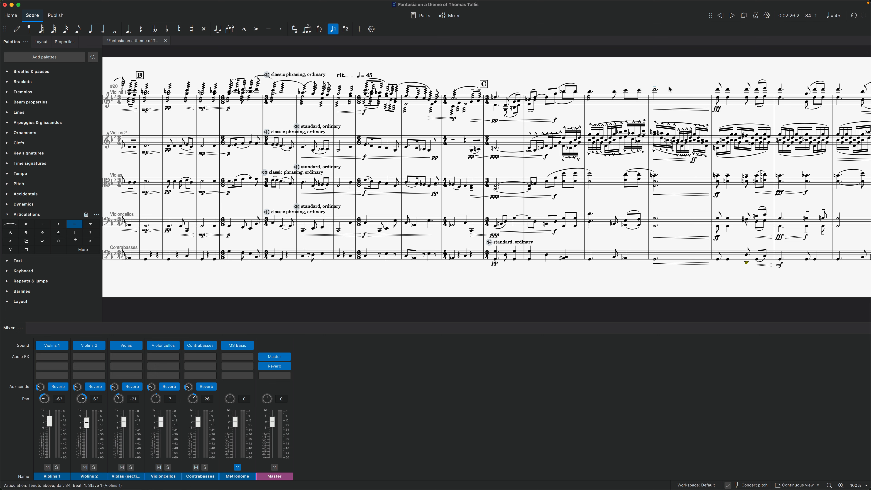
{"action": "left_click", "coordinate": [602, 103]}
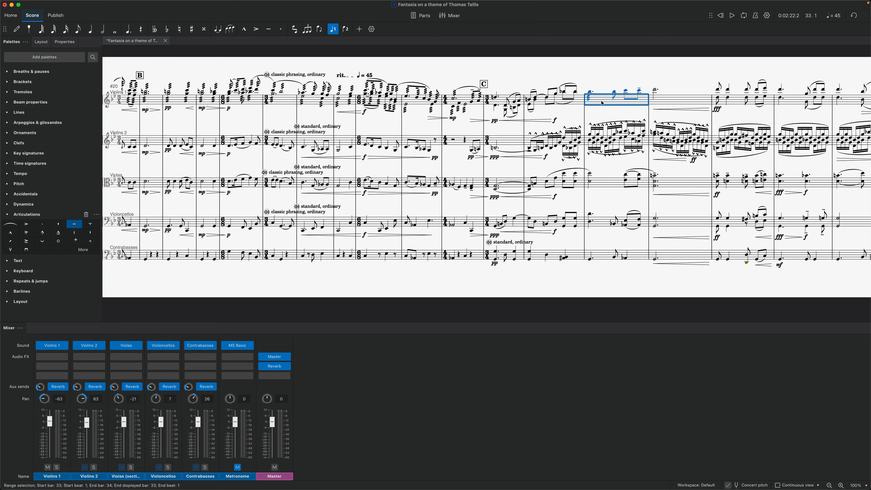
{"action": "key", "text": "space"}
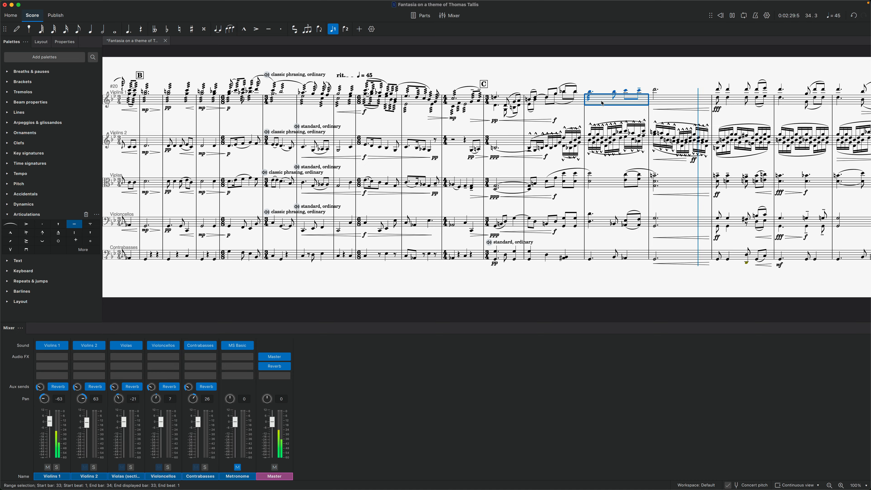
{"action": "key", "text": "space"}
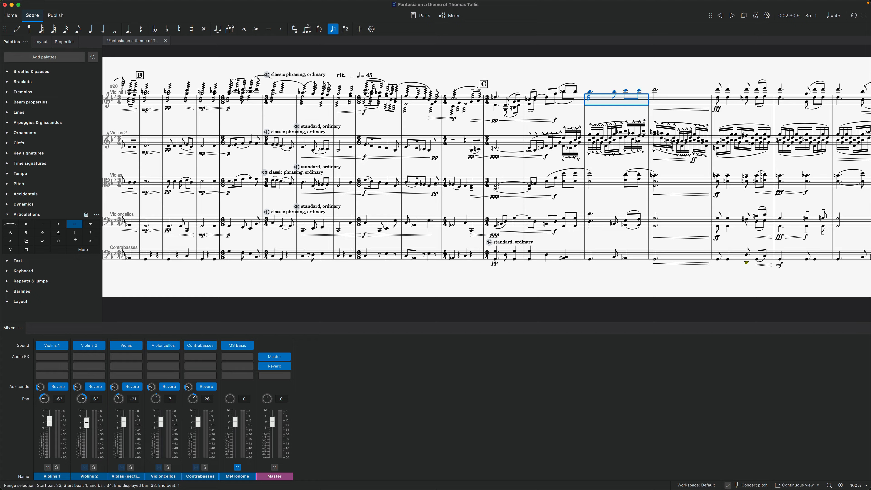
Play the Violas part alone starting from bar 35.
{"action": "left_click", "coordinate": [737, 188]}
{"action": "key", "text": "space"}
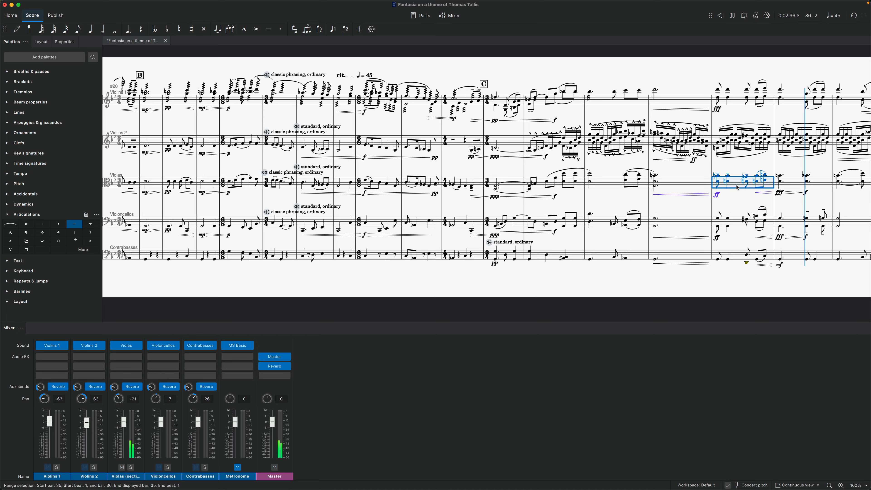
{"action": "key", "text": "space"}
Play the Violas part alone from bar 6, where its classic phrasing sound flag sits.
{"action": "scroll", "coordinate": [322, 283], "scroll_direction": "left", "scroll_amount": 2}
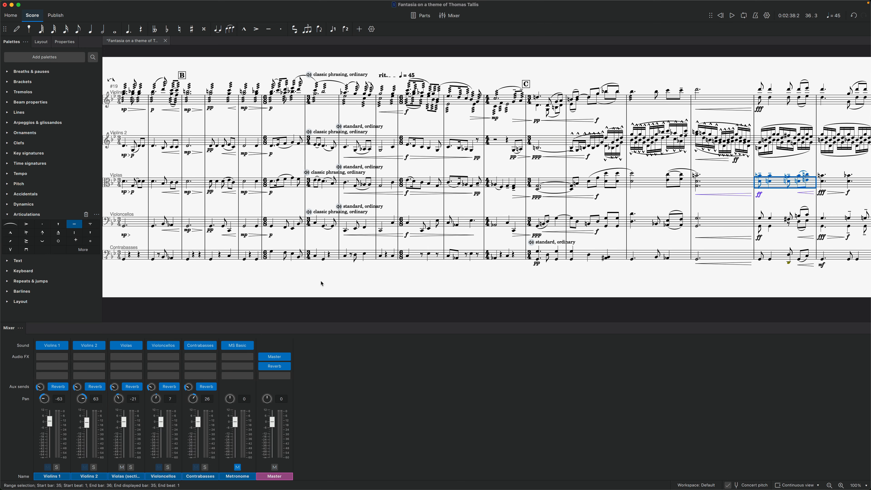
{"action": "scroll", "coordinate": [322, 283], "scroll_direction": "left", "scroll_amount": 15}
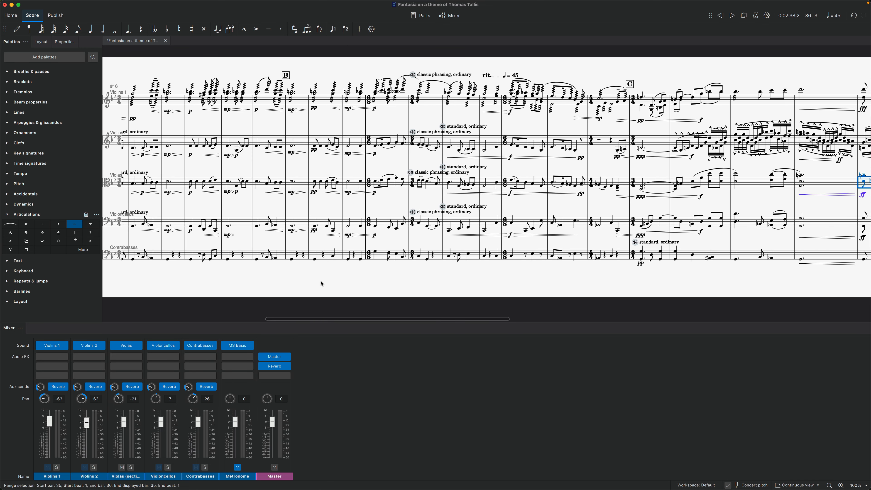
{"action": "scroll", "coordinate": [322, 283], "scroll_direction": "left", "scroll_amount": 18}
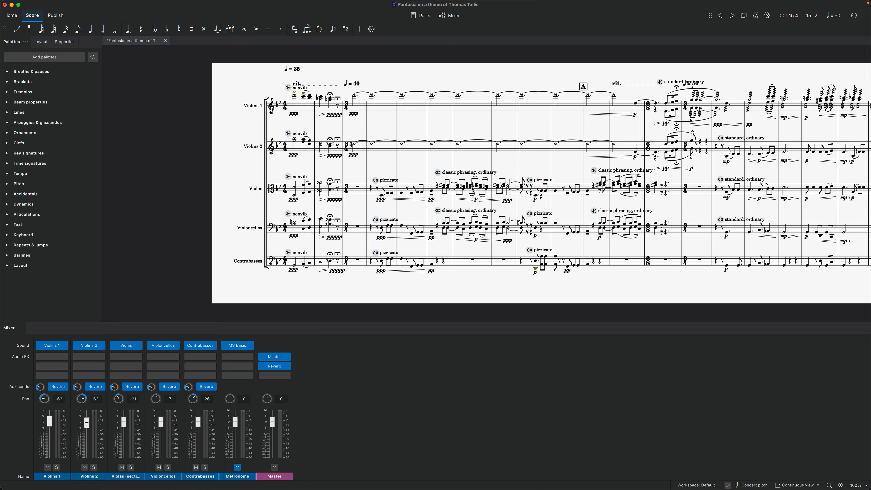
{"action": "left_click", "coordinate": [440, 194]}
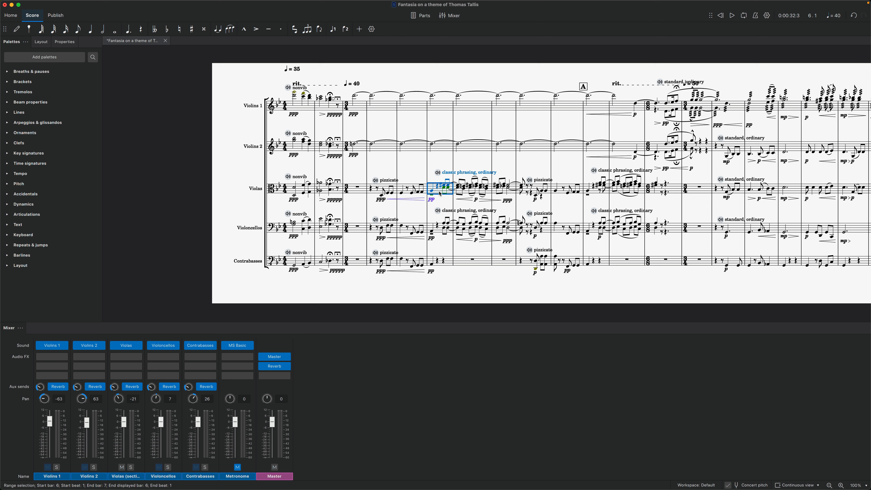
{"action": "key", "text": "space"}
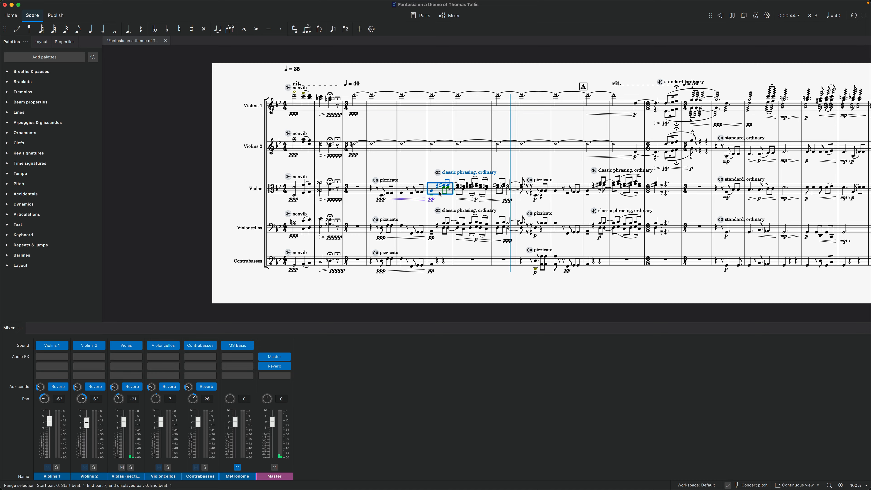
{"action": "key", "text": "space"}
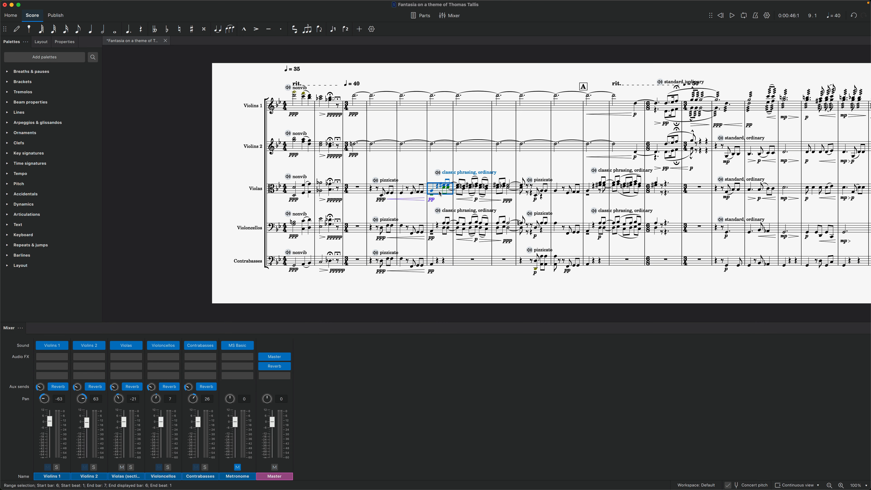
Change the sound of the Violas' sound flag in bar 6 to Standard.
{"action": "left_click", "coordinate": [438, 173]}
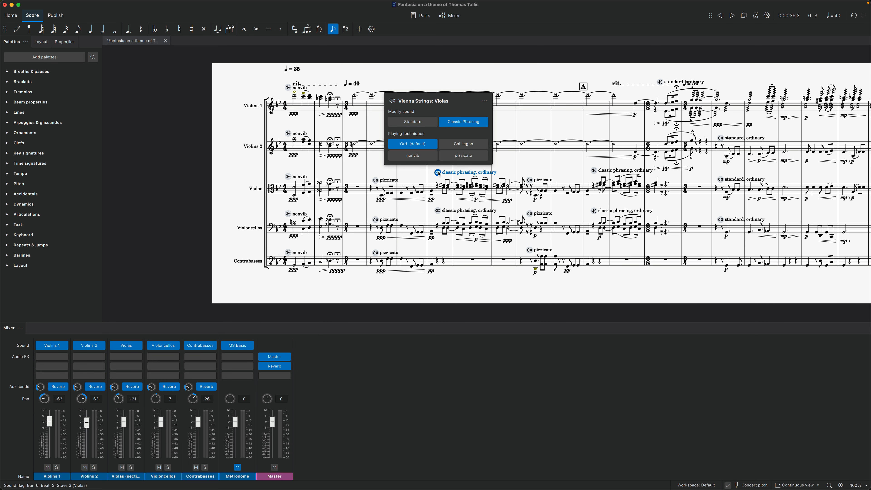
{"action": "left_click", "coordinate": [413, 121]}
{"action": "key", "text": "Escape"}
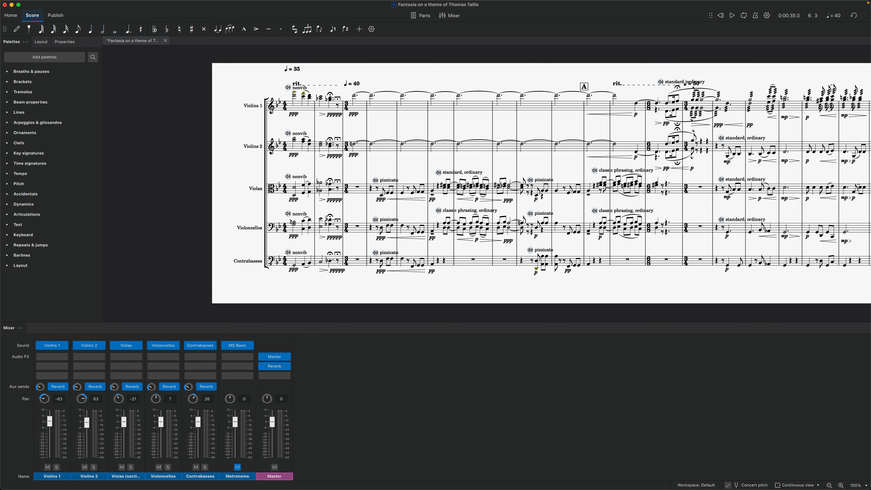
Delete the short slurs above and below the notes in bar 7 of the Violas staff.
{"action": "left_click", "coordinate": [486, 179]}
{"action": "key", "text": "Delete"}
{"action": "left_click", "coordinate": [475, 177]}
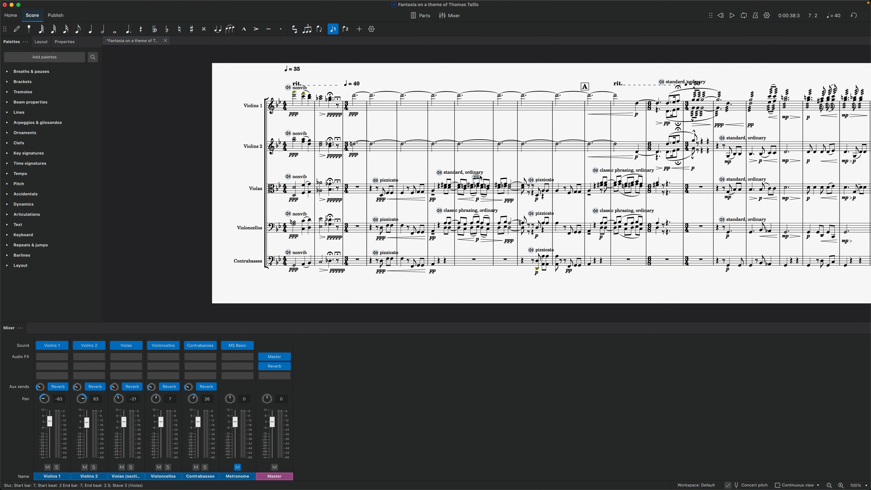
{"action": "key", "text": "Delete"}
{"action": "left_click", "coordinate": [474, 196]}
{"action": "key", "text": "Delete"}
{"action": "left_click", "coordinate": [483, 197]}
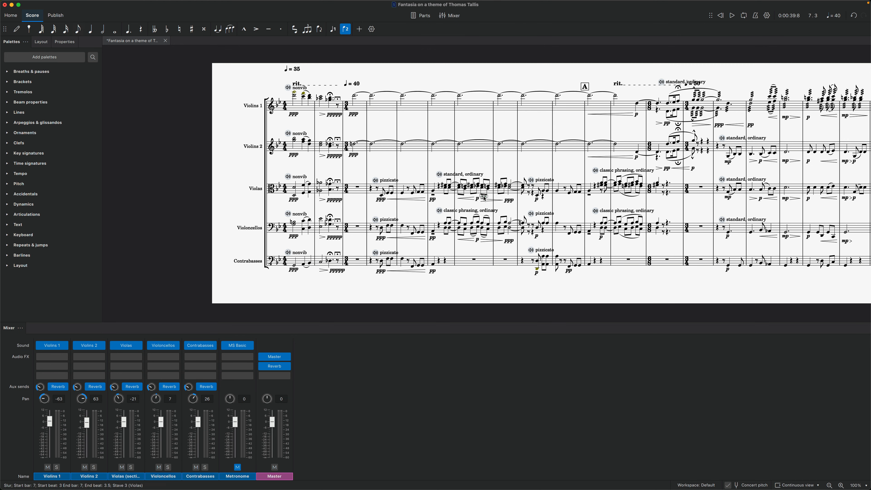
{"action": "key", "text": "Delete"}
Play the Violas part from bar 6 with the Standard sound and without the bar 7 slurs.
{"action": "left_click", "coordinate": [439, 192]}
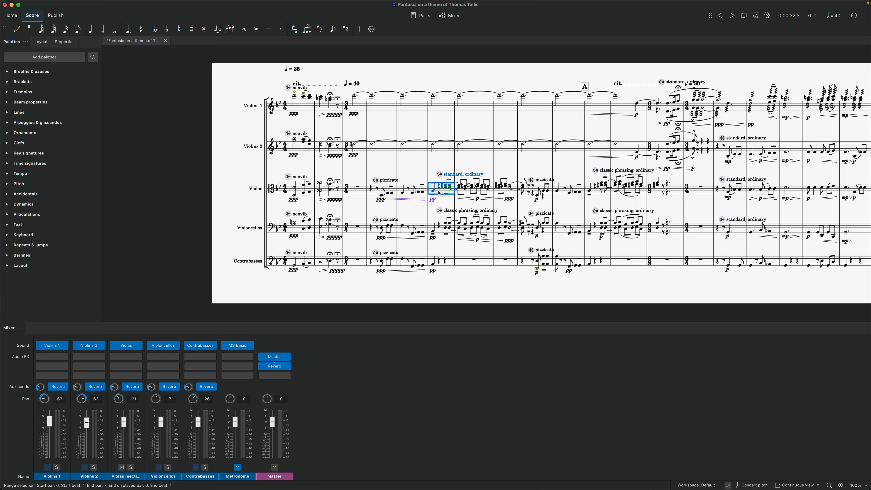
{"action": "key", "text": "space"}
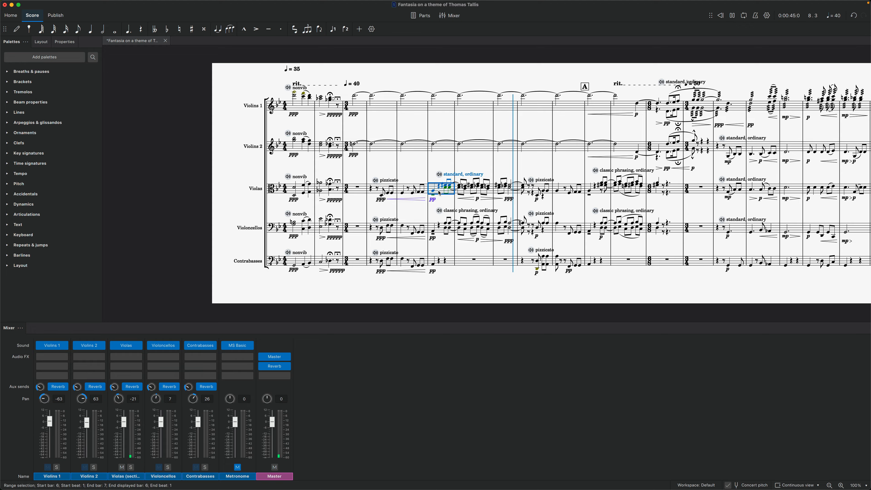
{"action": "key", "text": "space"}
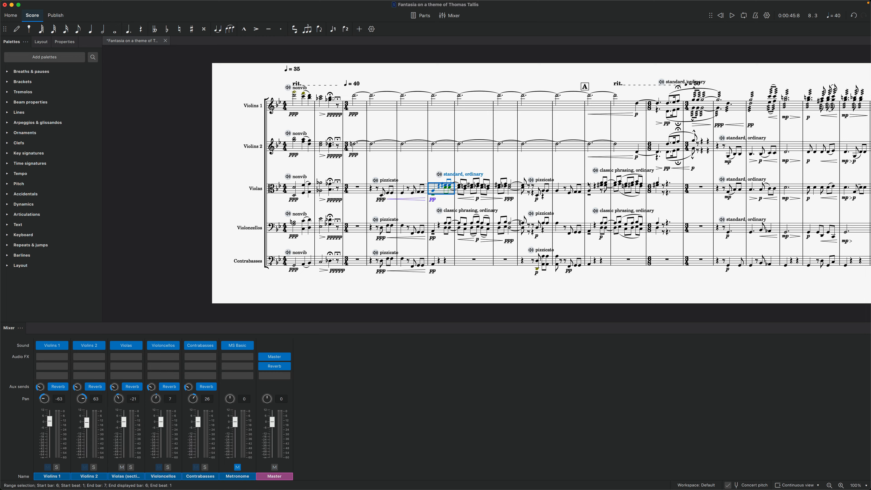
Inspect the Master effect's Tape preset on the mixer's master channel, and close its window.
{"action": "scroll", "coordinate": [750, 182], "scroll_direction": "right", "scroll_amount": 5}
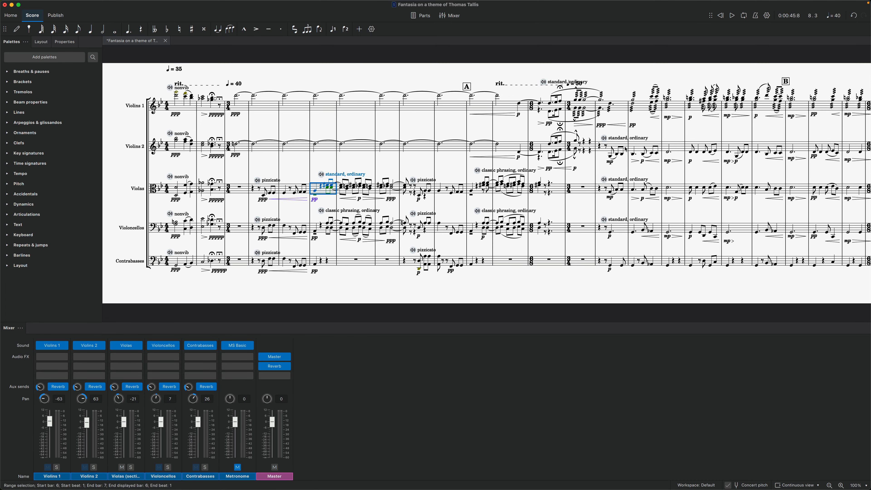
{"action": "scroll", "coordinate": [626, 149], "scroll_direction": "left", "scroll_amount": 2}
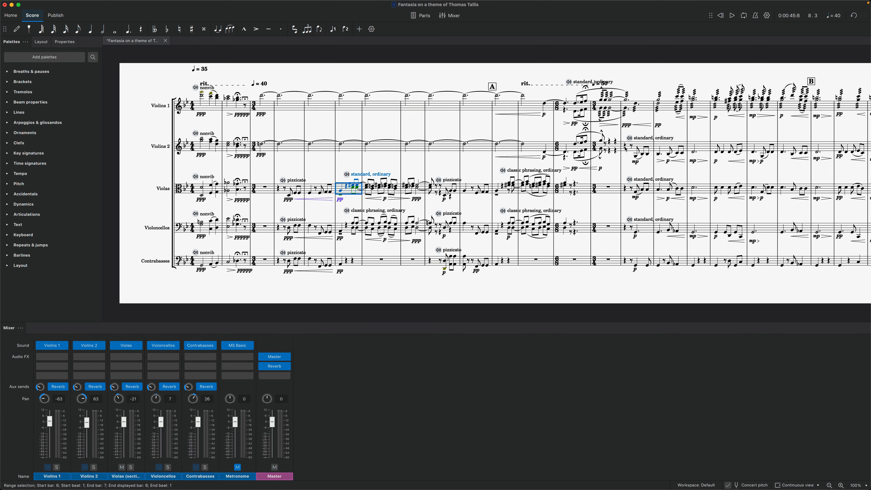
{"action": "scroll", "coordinate": [626, 148], "scroll_direction": "left", "scroll_amount": 3}
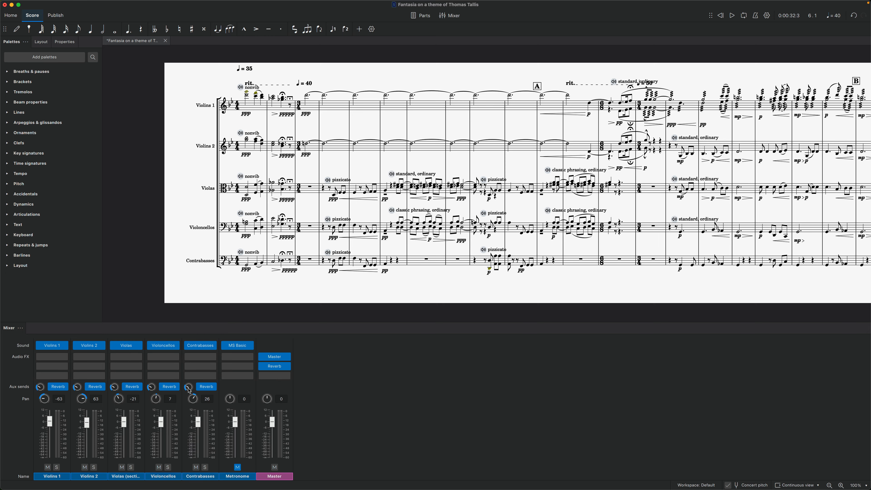
{"action": "left_click", "coordinate": [275, 359]}
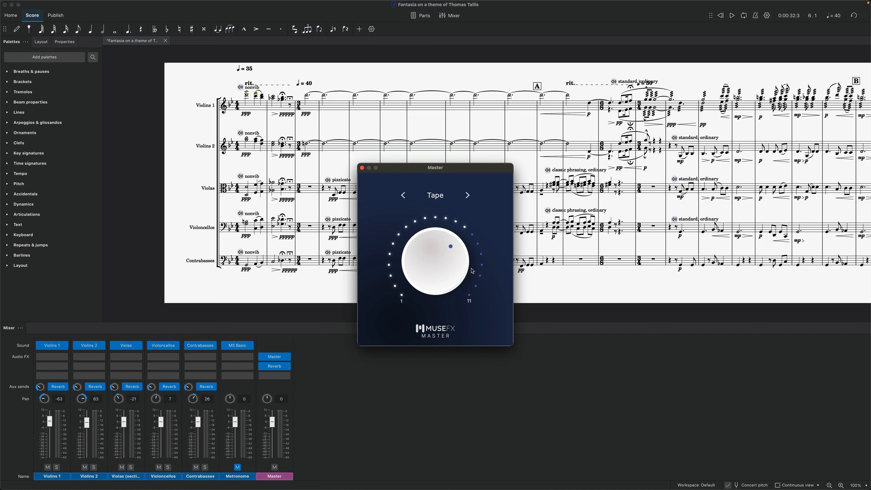
{"action": "left_click", "coordinate": [361, 168]}
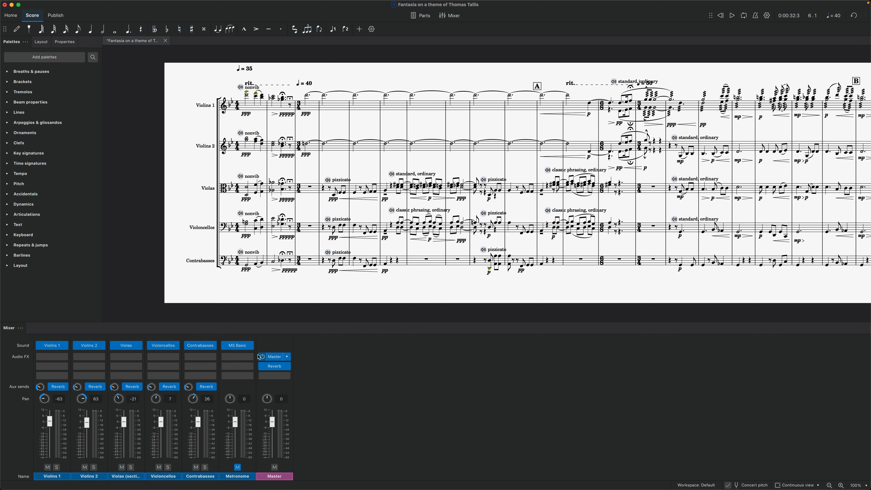
Bypass the Master and Reverb effects on the master channel and switch off the Reverb sends of all string channels.
{"action": "left_click", "coordinate": [262, 357]}
{"action": "left_click", "coordinate": [262, 367]}
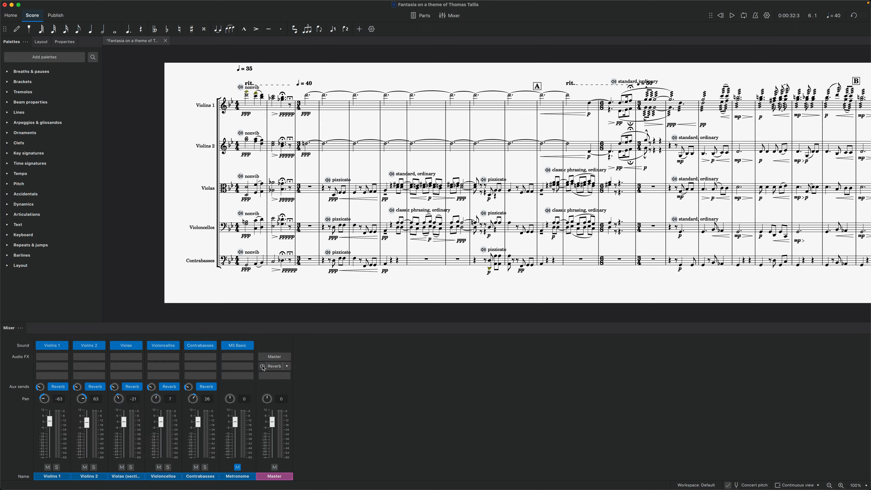
{"action": "left_click", "coordinate": [162, 389]}
{"action": "left_click", "coordinate": [140, 389]}
{"action": "left_click", "coordinate": [103, 389]}
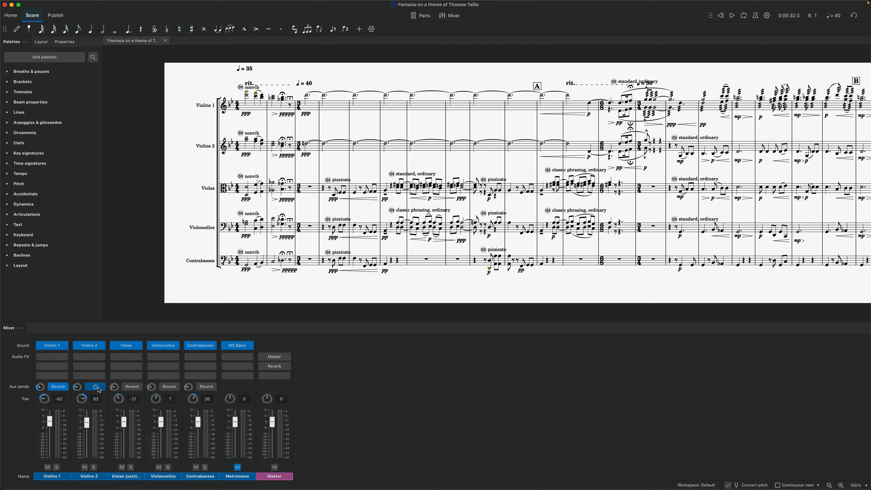
{"action": "left_click", "coordinate": [67, 389]}
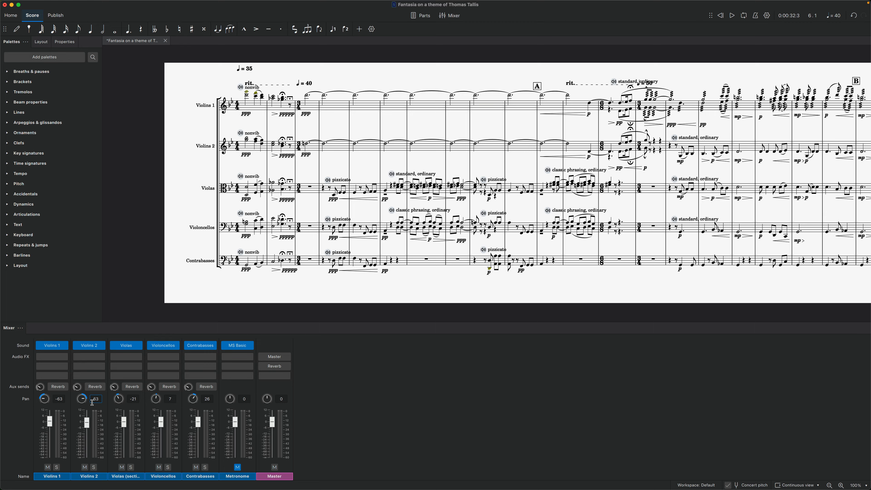
{"action": "key", "text": "Return"}
Play all the strings without effects from the Violas' first note in bar 6 into bar 13.
{"action": "left_click", "coordinate": [386, 191]}
{"action": "key", "text": "p"}
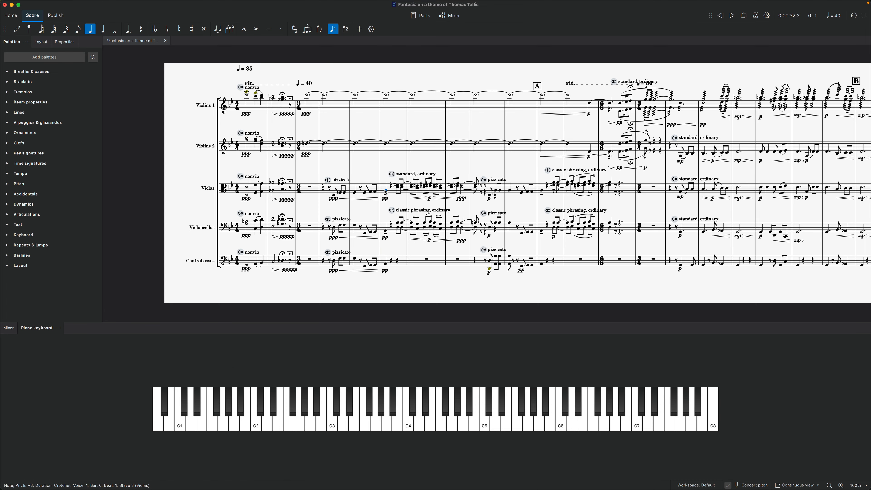
{"action": "key", "text": "p"}
{"action": "key", "text": "space"}
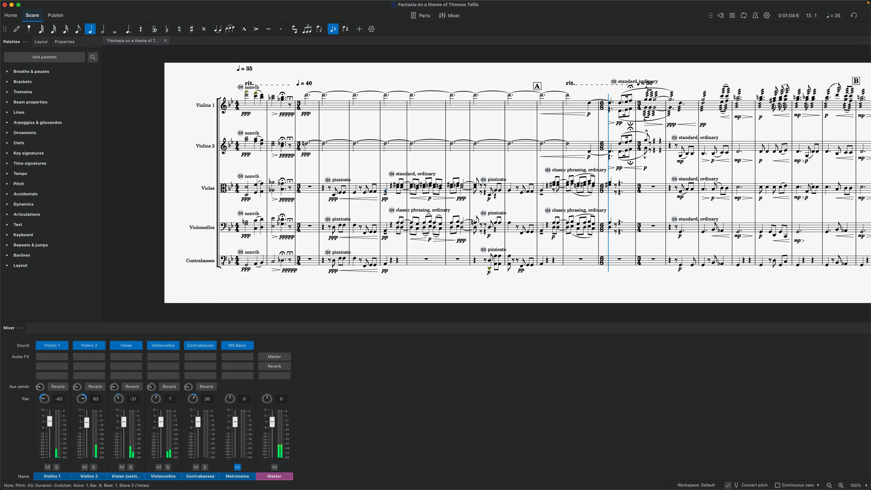
{"action": "key", "text": "space"}
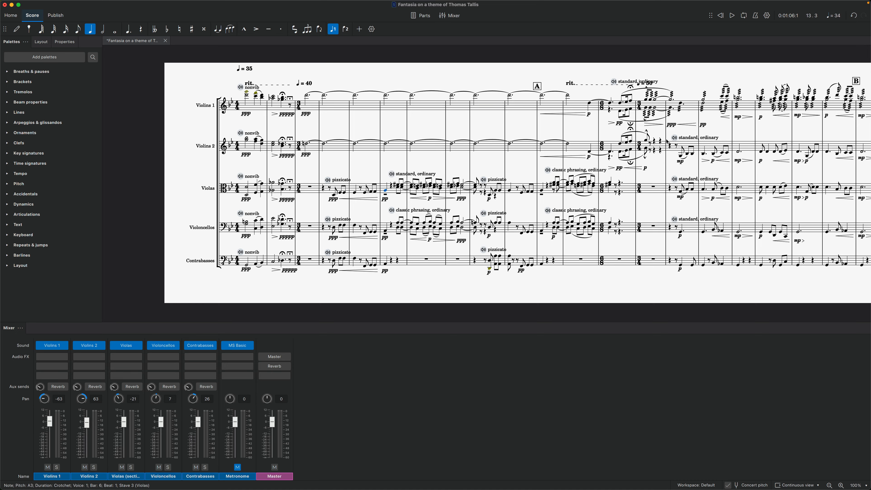
Change the Violins 2 sound flag in bar 15 to Classic Phrasing, and play the part from that bar.
{"action": "left_click", "coordinate": [673, 137]}
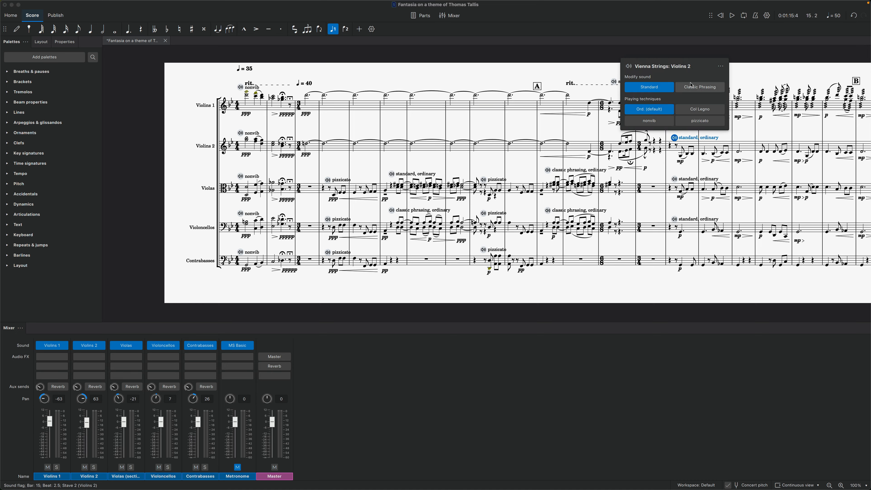
{"action": "left_click", "coordinate": [692, 85]}
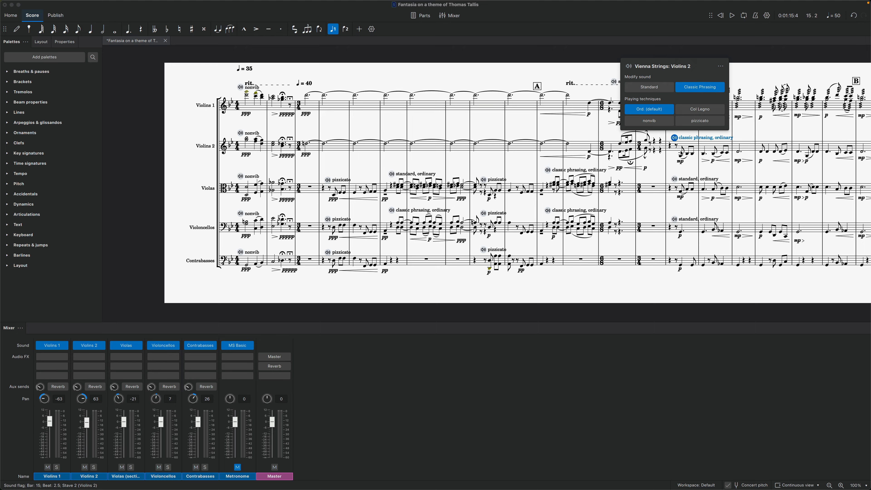
{"action": "left_click", "coordinate": [674, 151]}
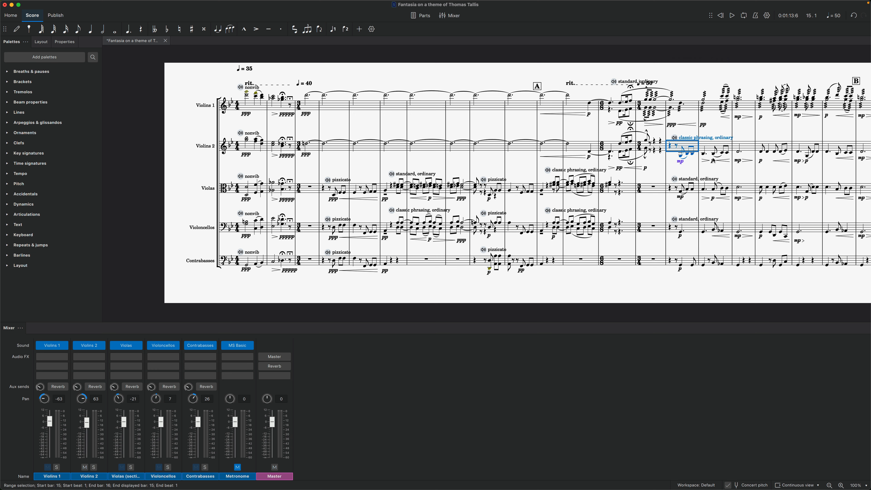
{"action": "key", "text": "space"}
{"action": "key", "text": "space"}
Play the Violas part alone from bar 15, and clear the selection.
{"action": "left_click", "coordinate": [721, 186]}
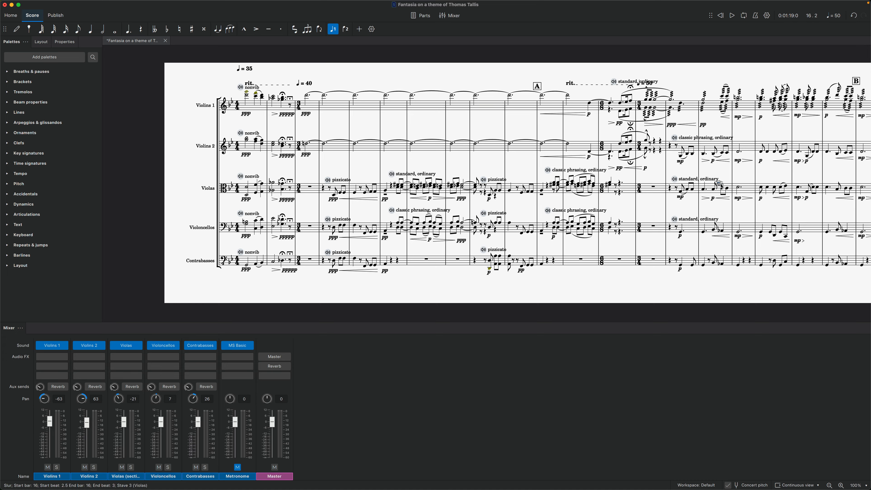
{"action": "left_click", "coordinate": [680, 189]}
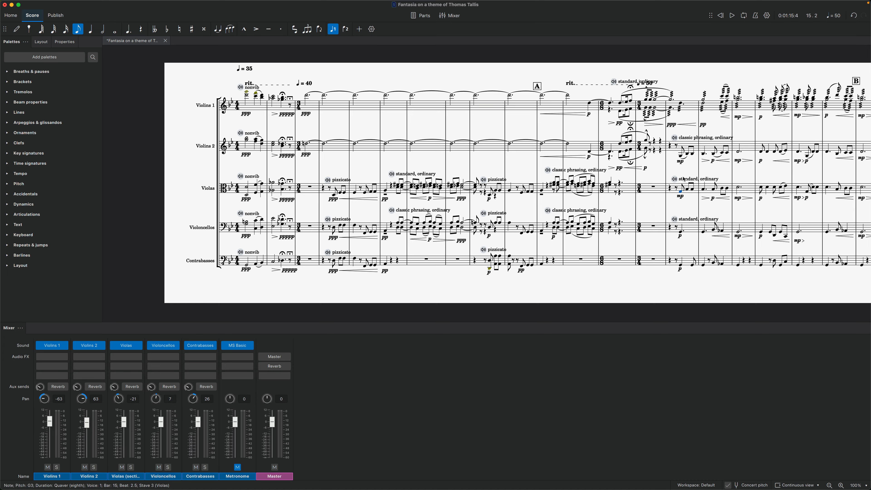
{"action": "left_click", "coordinate": [675, 193]}
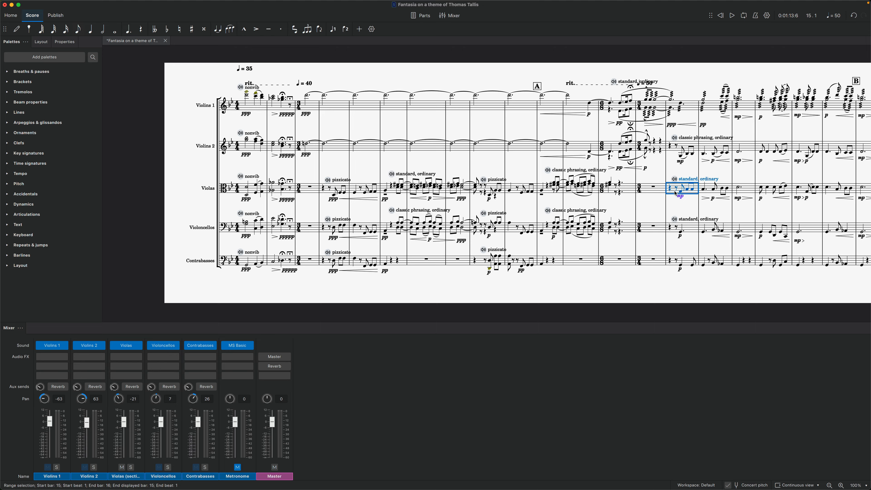
{"action": "key", "text": "space"}
{"action": "key", "text": "space"}
{"action": "key", "text": "Escape"}
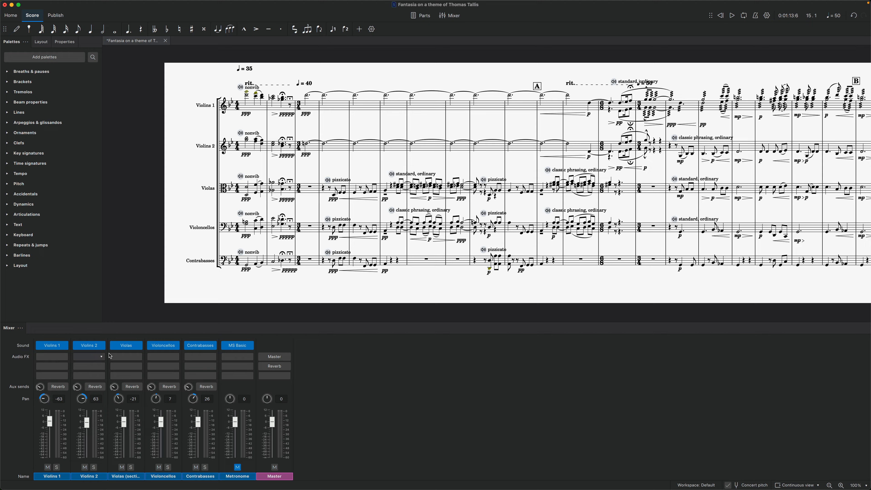
Add the LiquidSonics Seventh Heaven reverb to the Violas channel with the Boston Hall B preset and a mix of -0.0 / 0 dB.
{"action": "left_click", "coordinate": [139, 357]}
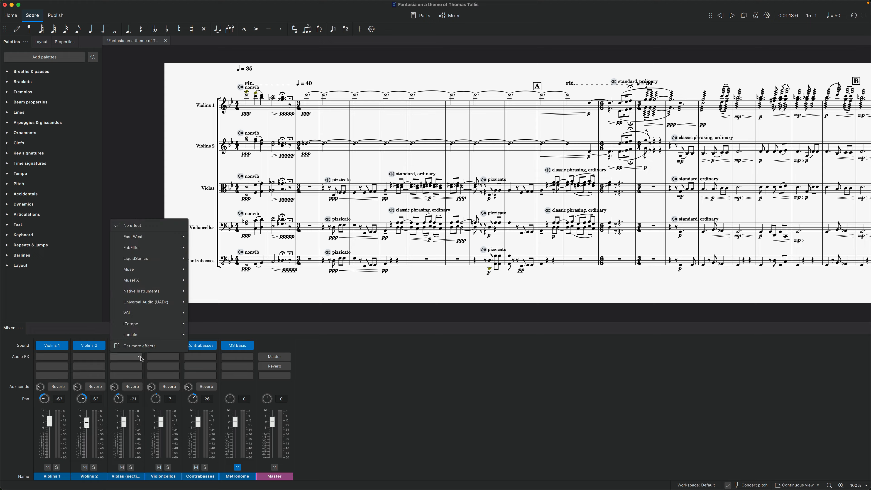
{"action": "mouse_move", "coordinate": [161, 259]}
{"action": "left_click", "coordinate": [215, 259]}
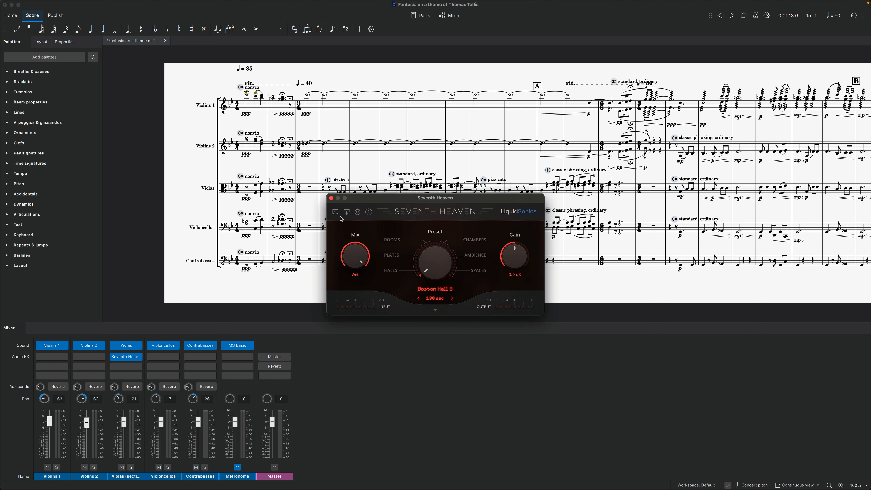
{"action": "left_click", "coordinate": [346, 212]}
{"action": "left_click", "coordinate": [356, 229]}
{"action": "left_click", "coordinate": [331, 199]}
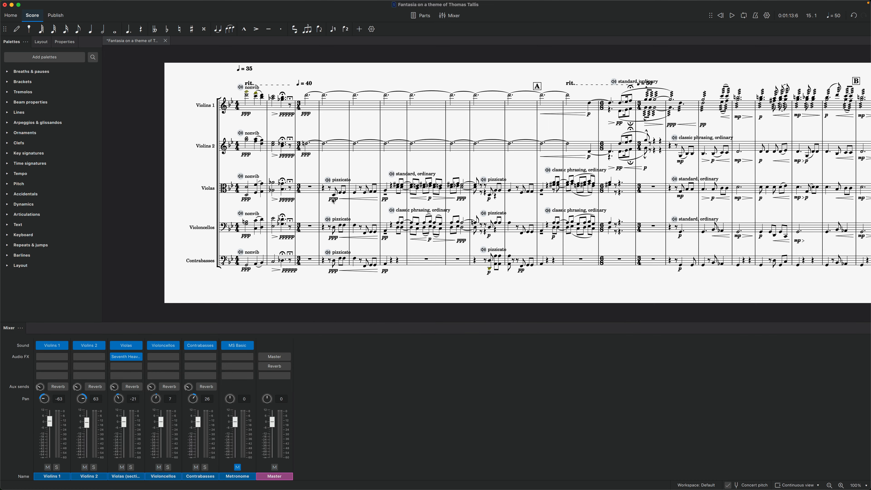
{"action": "left_click", "coordinate": [125, 358]}
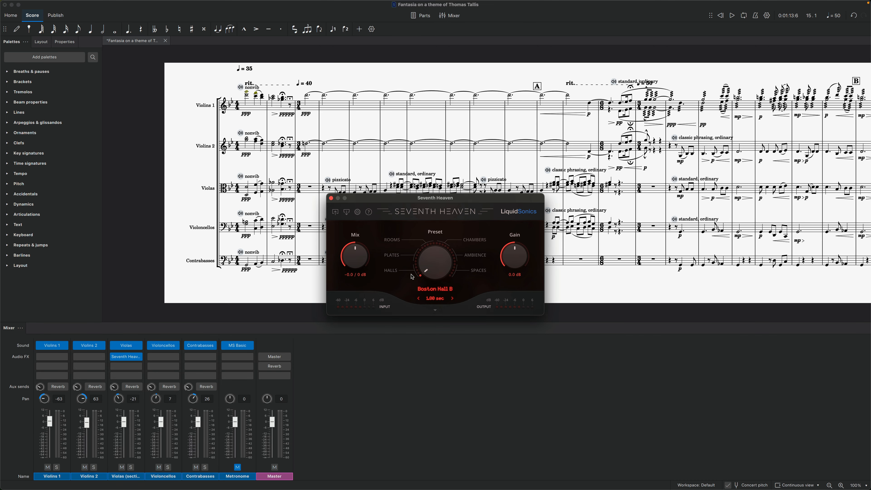
{"action": "left_click_drag", "start_coordinate": [487, 201], "coordinate": [461, 199]}
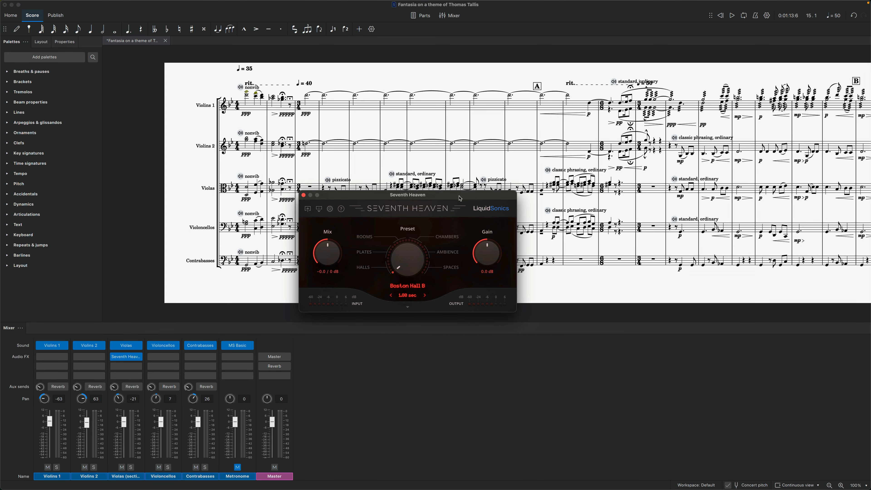
Play the Violas part alone from bar 11 with the Seventh Heaven reverb.
{"action": "left_click", "coordinate": [550, 192]}
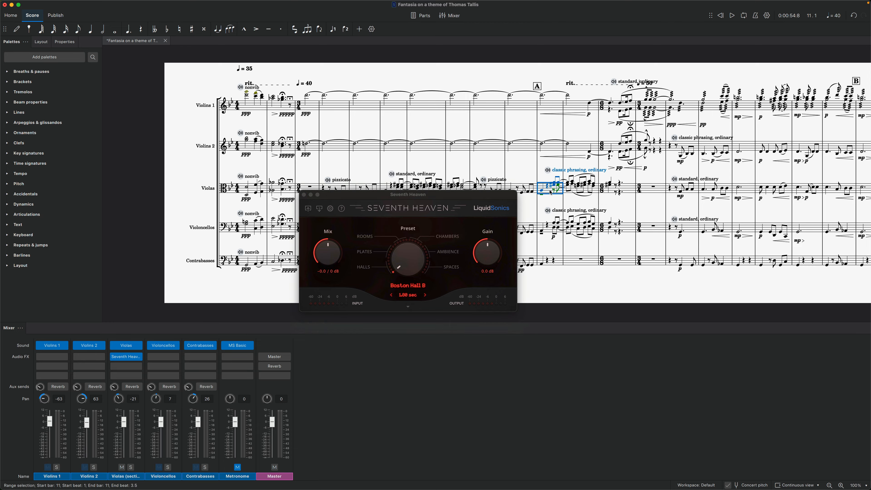
{"action": "key", "text": "space"}
{"action": "key", "text": "space"}
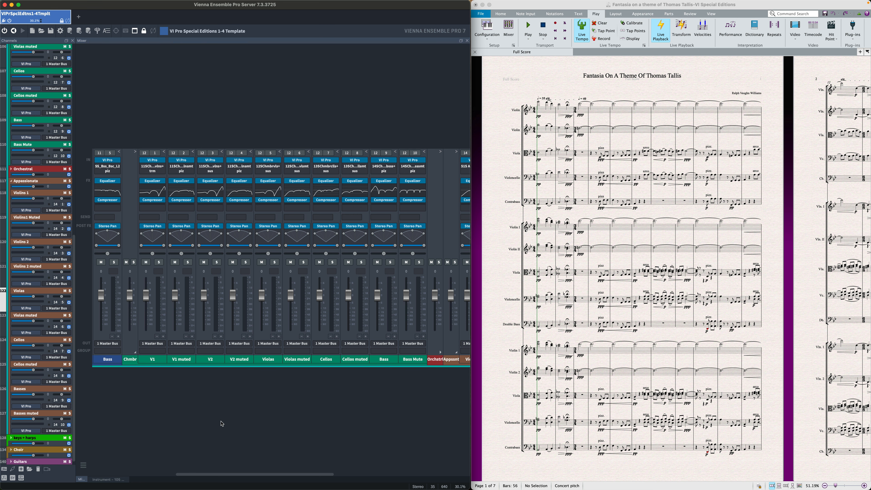
Start the Fantasia score's playback in Sibelius and examine the solo Violin 1 instrument's reverb settings in Vienna Ensemble Pro.
{"action": "left_click", "coordinate": [530, 27]}
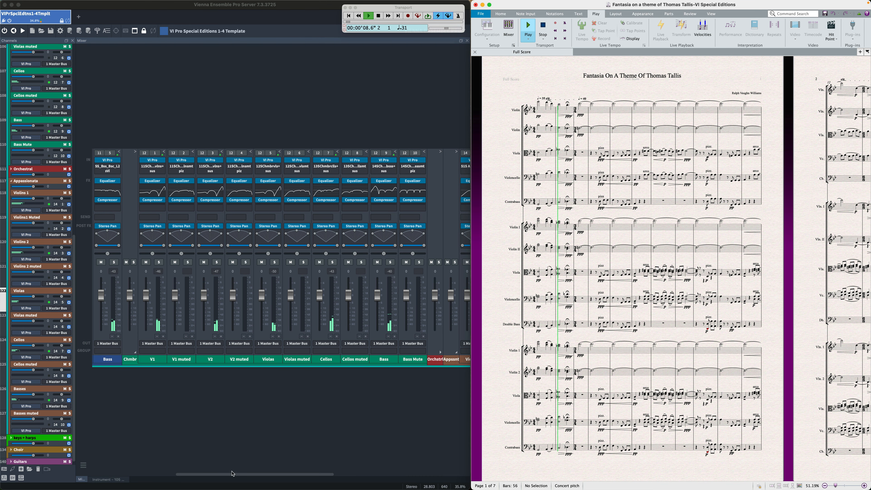
{"action": "left_click_drag", "start_coordinate": [233, 474], "coordinate": [148, 470]}
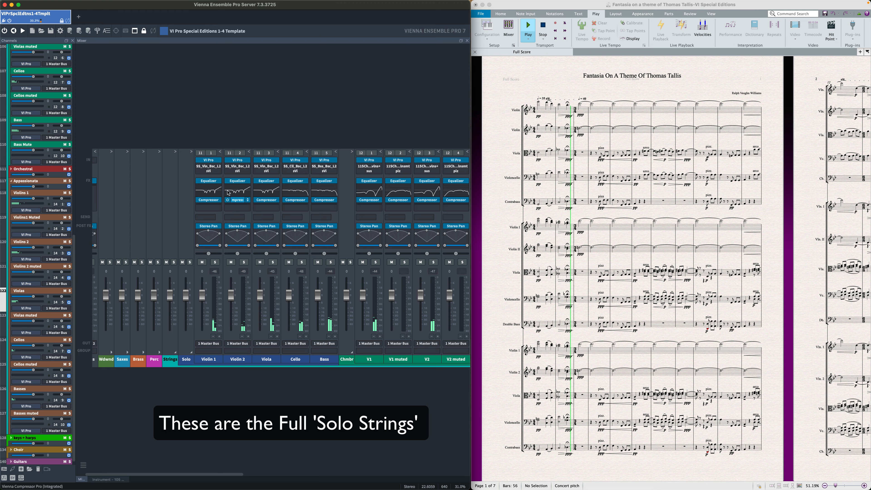
{"action": "left_click", "coordinate": [208, 161]}
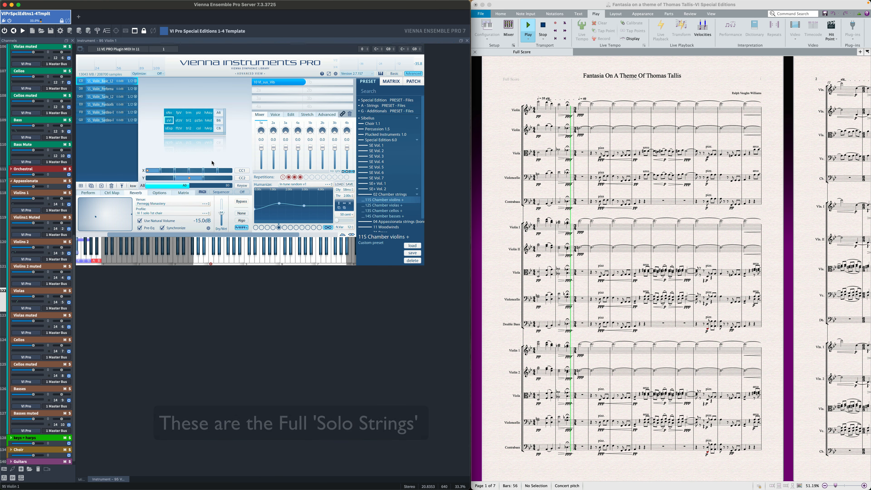
{"action": "left_click", "coordinate": [84, 480]}
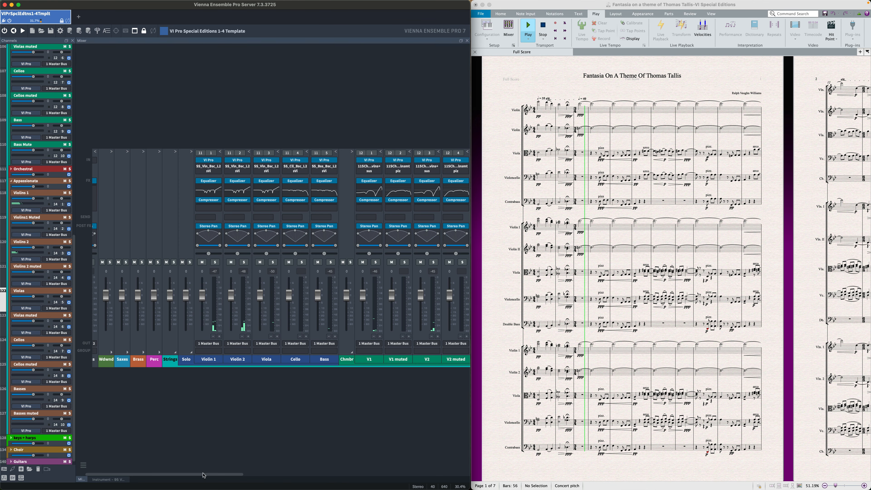
Examine the reverb and Perform settings of the Appassionata Violins 2 muted channel, and the Violins 1 instrument during playback.
{"action": "scroll", "coordinate": [207, 478], "scroll_direction": "right", "scroll_amount": 10}
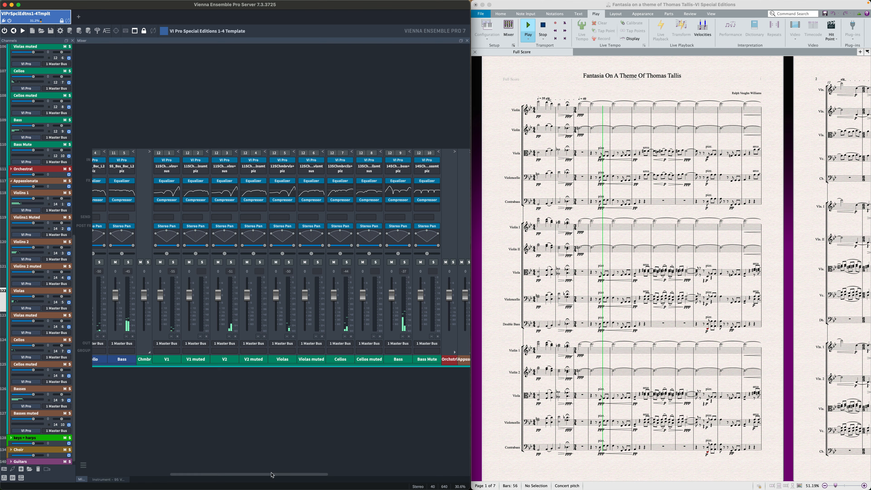
{"action": "left_click_drag", "start_coordinate": [272, 474], "coordinate": [399, 474]}
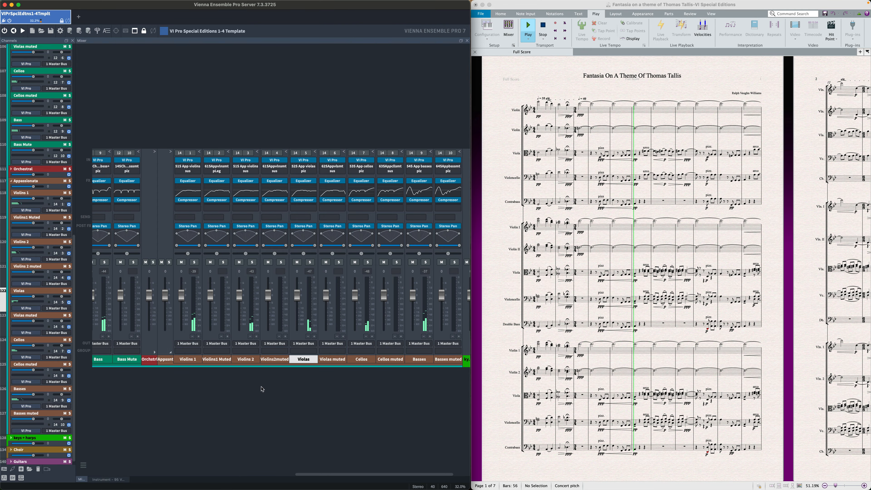
{"action": "left_click", "coordinate": [278, 171]}
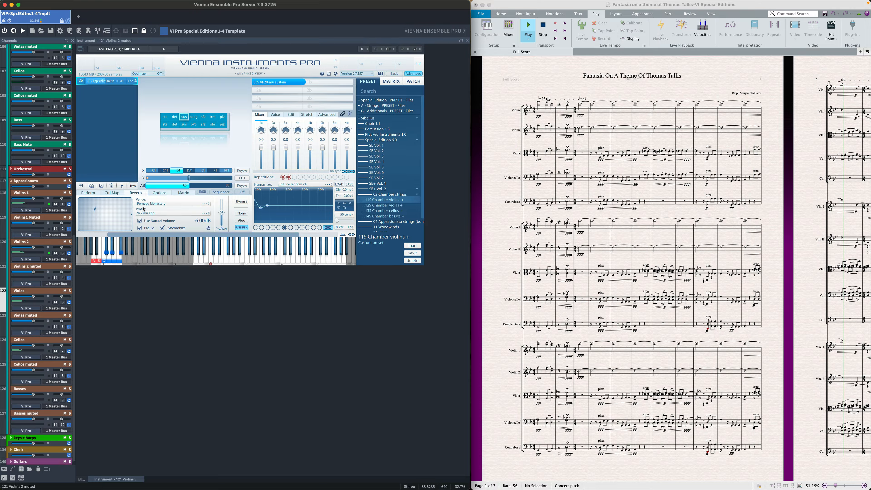
{"action": "left_click", "coordinate": [91, 195]}
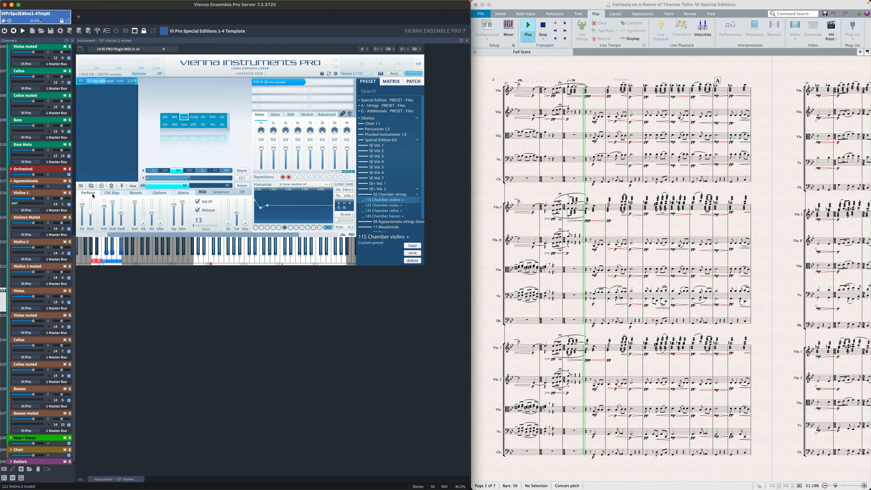
{"action": "left_click", "coordinate": [41, 194]}
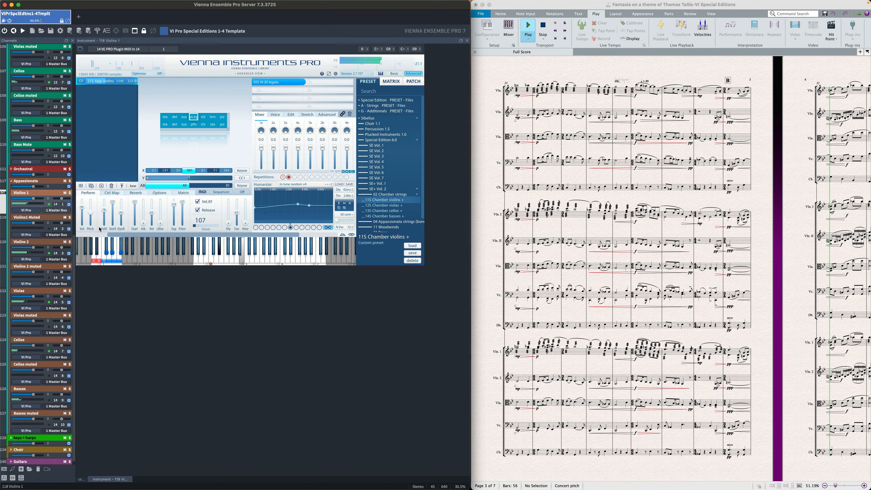
{"action": "left_click", "coordinate": [82, 479]}
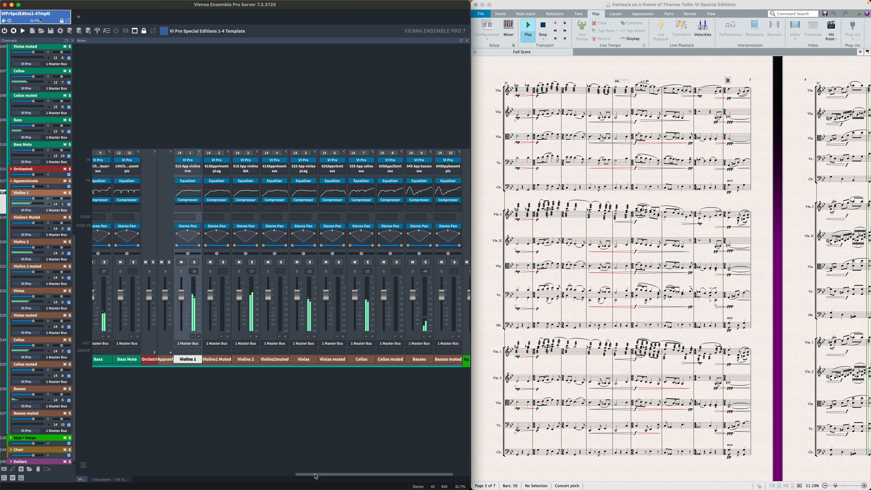
Examine the chamber Violas instrument and the Appassionata Cellos instrument during playback.
{"action": "left_click_drag", "start_coordinate": [311, 474], "coordinate": [198, 474]}
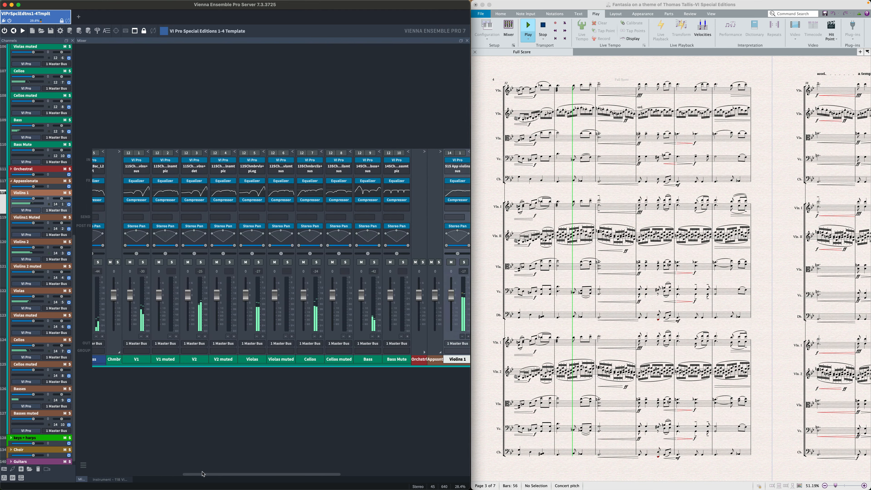
{"action": "left_click", "coordinate": [253, 160]}
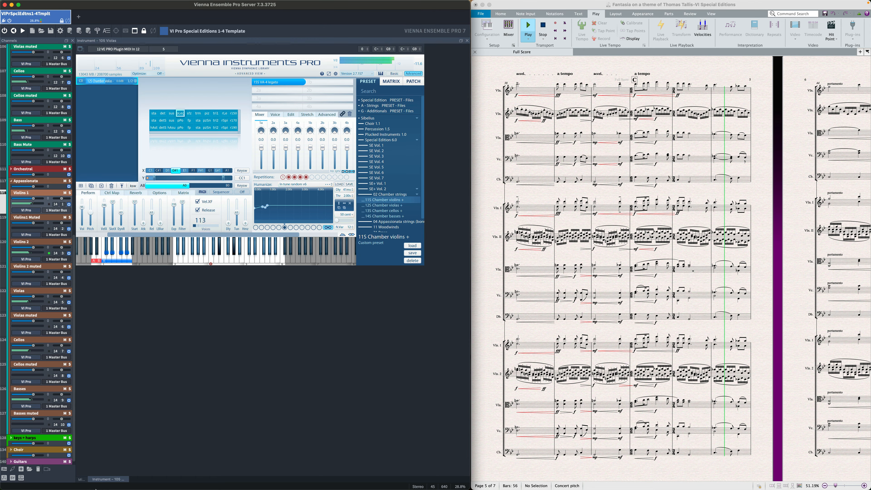
{"action": "left_click", "coordinate": [81, 479]}
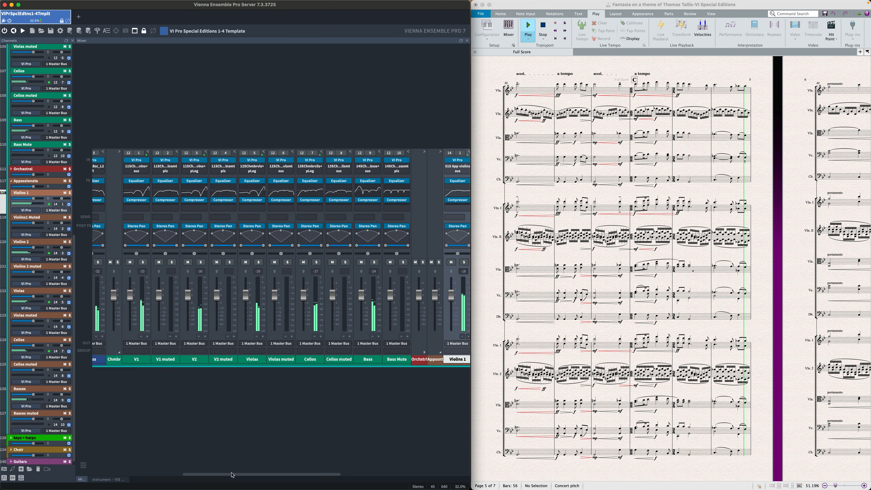
{"action": "left_click_drag", "start_coordinate": [264, 474], "coordinate": [367, 474]}
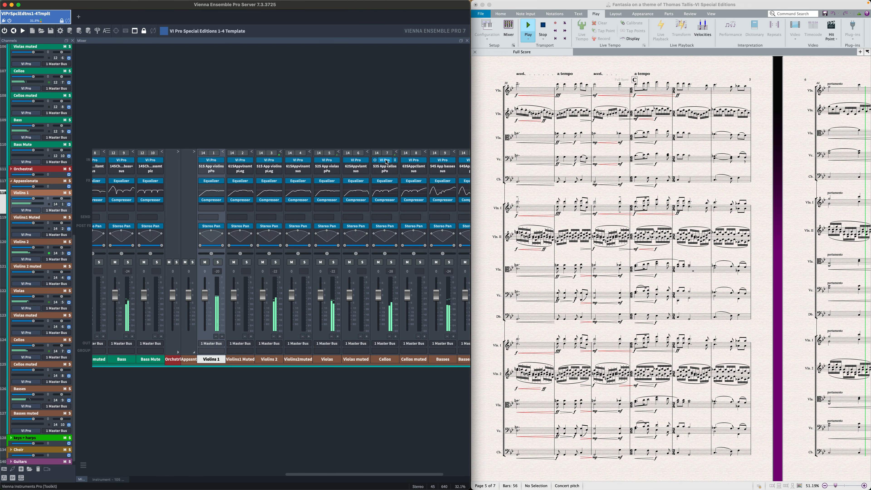
{"action": "left_click", "coordinate": [384, 168]}
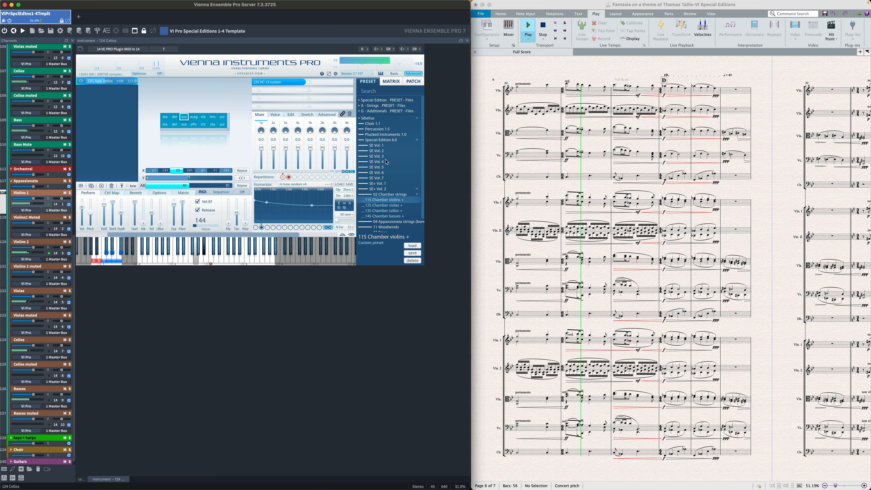